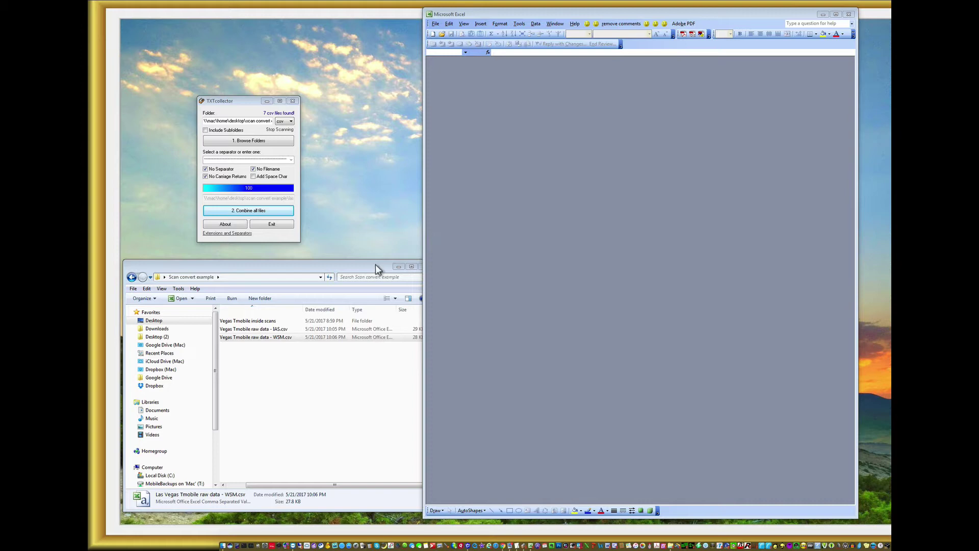
- Open the Las Vegas Tmobile inside scans folder containing its seven CSV scan files
left_click(252, 322)
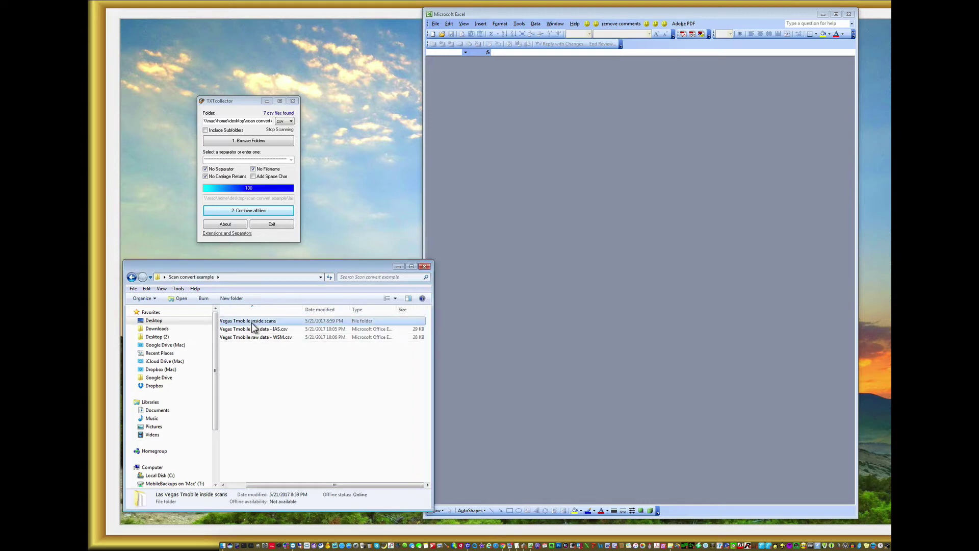
double_click(252, 322)
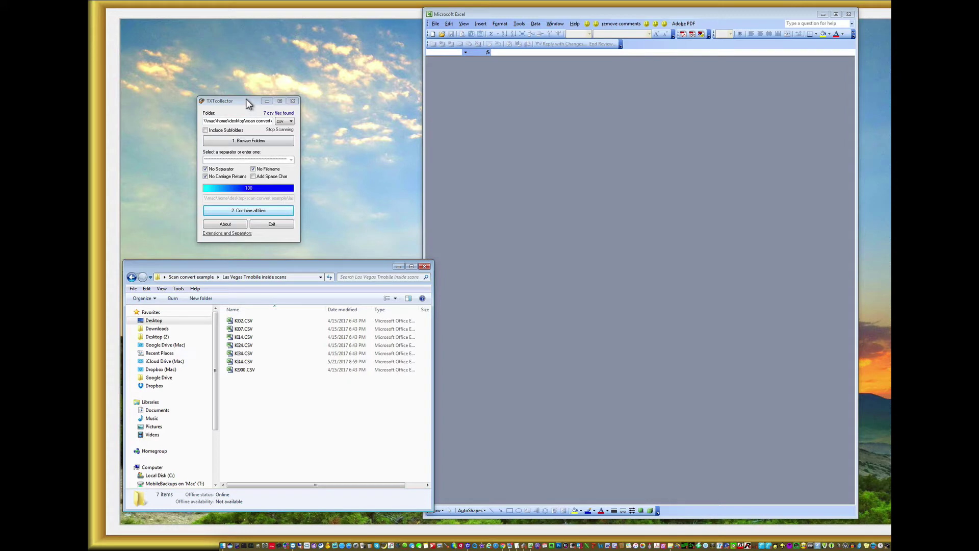
- Combine the seven scan CSVs from the scans folder and save over IAS.csv
left_click(255, 144)
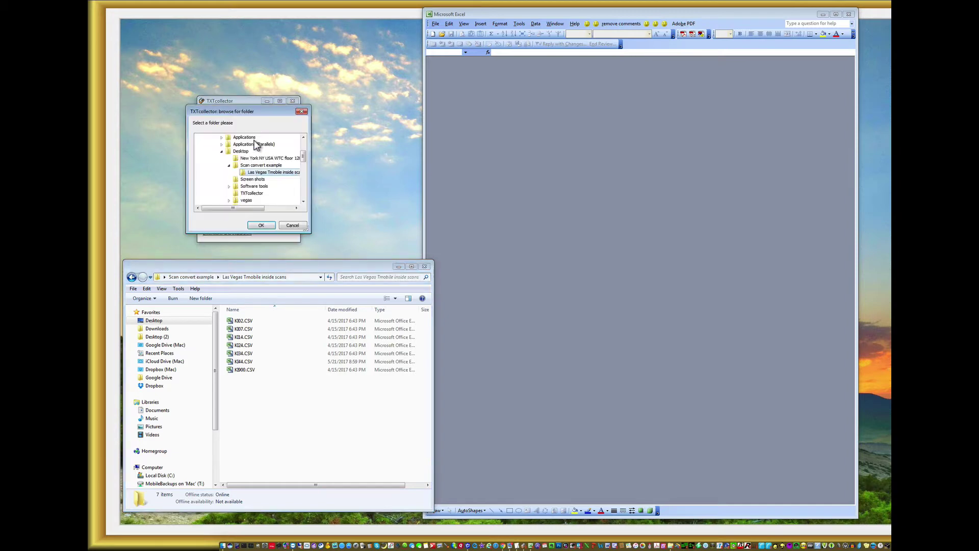
left_click(265, 172)
left_click(261, 225)
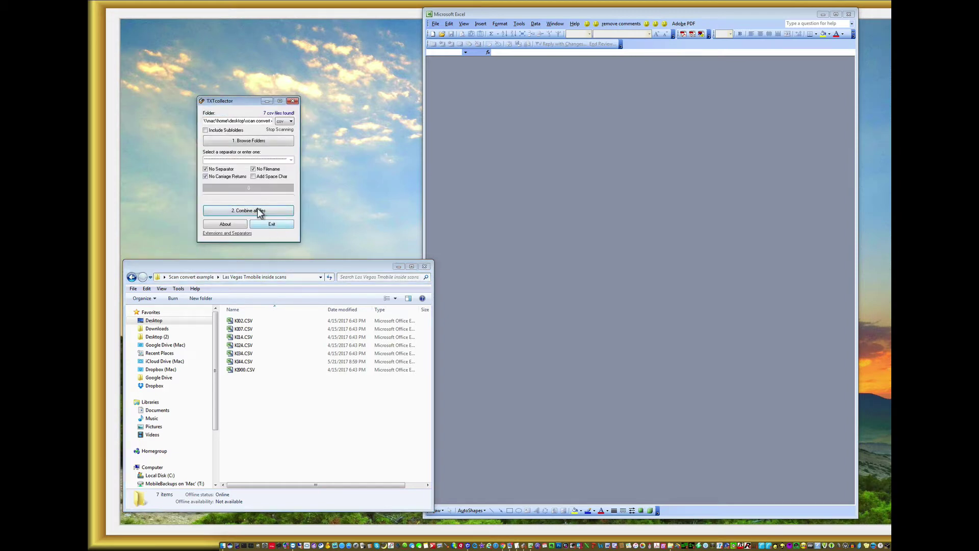
left_click(258, 211)
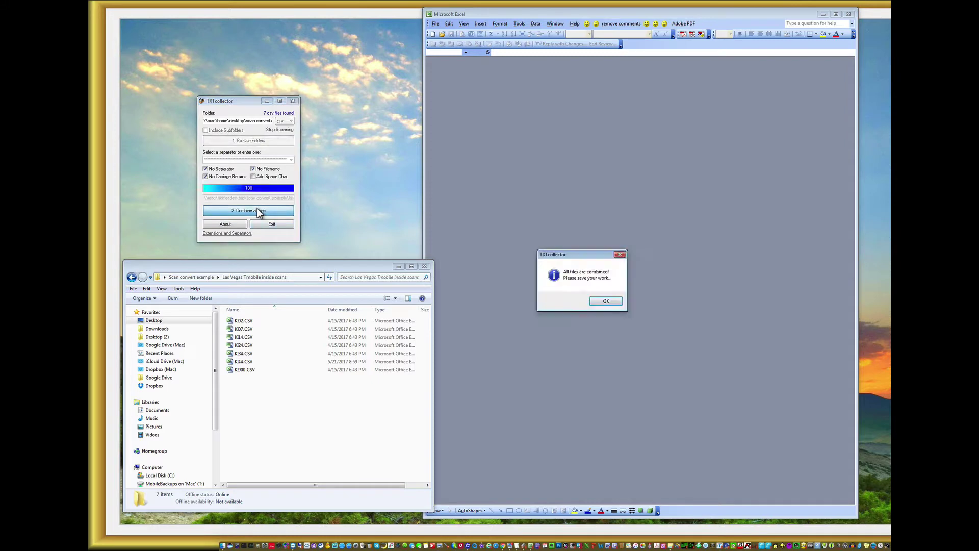
left_click(614, 300)
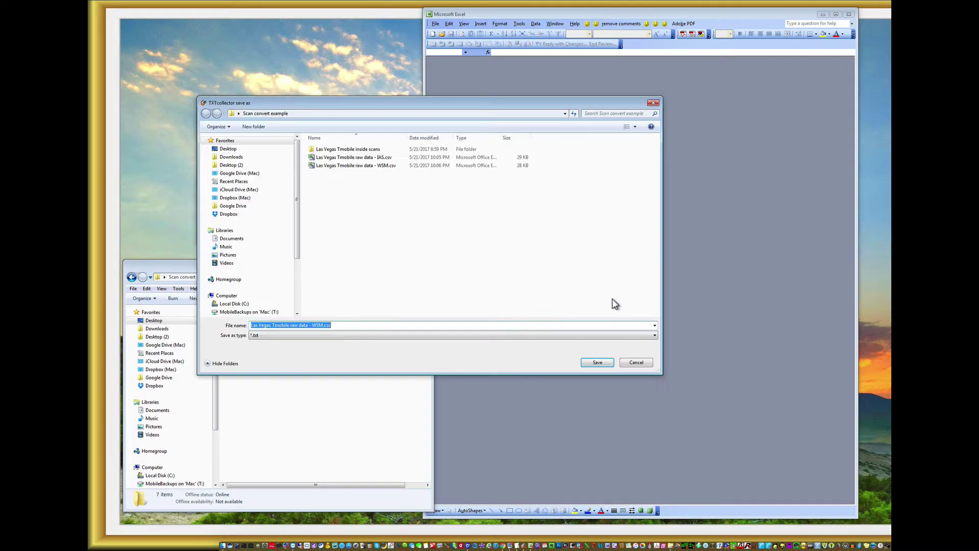
double_click(350, 157)
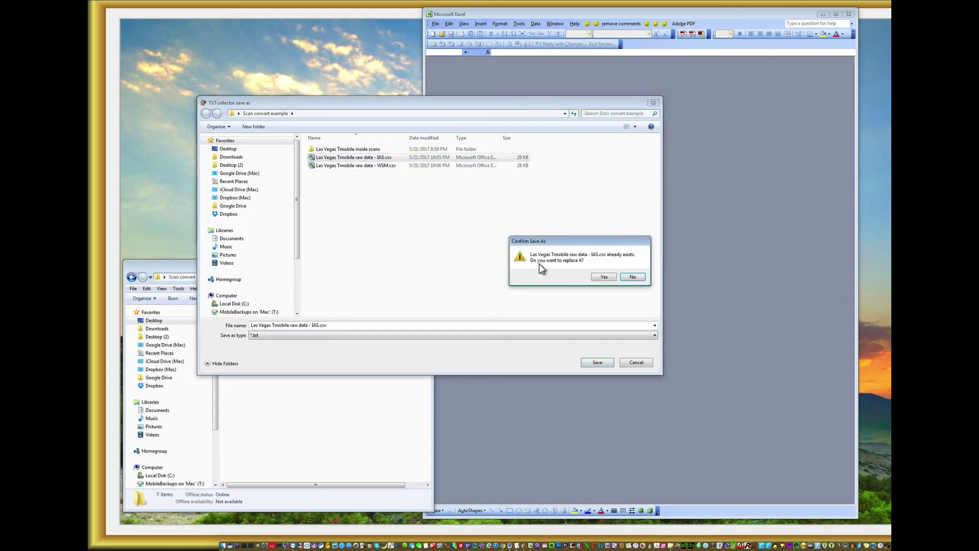
left_click(603, 276)
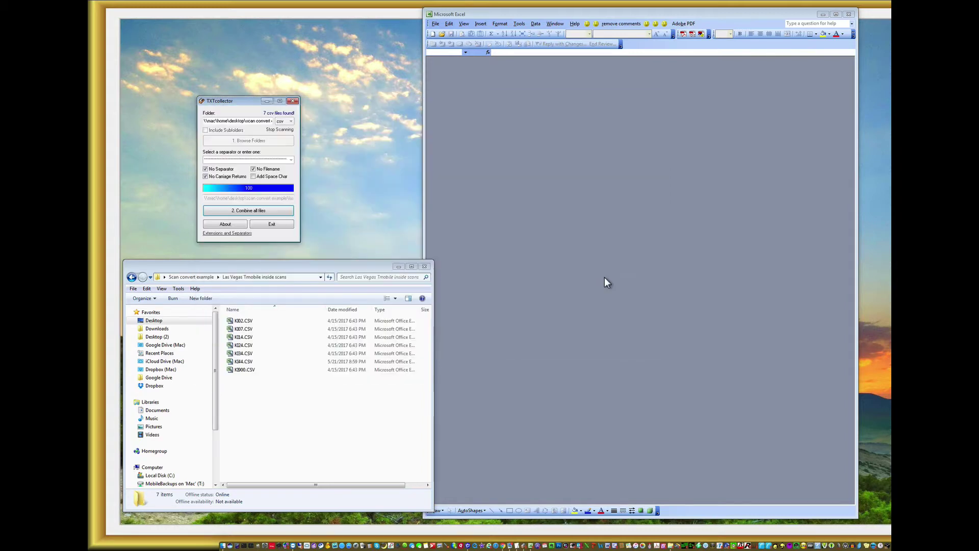
- Combine the scans again and save the result over WSM.csv
left_click(251, 211)
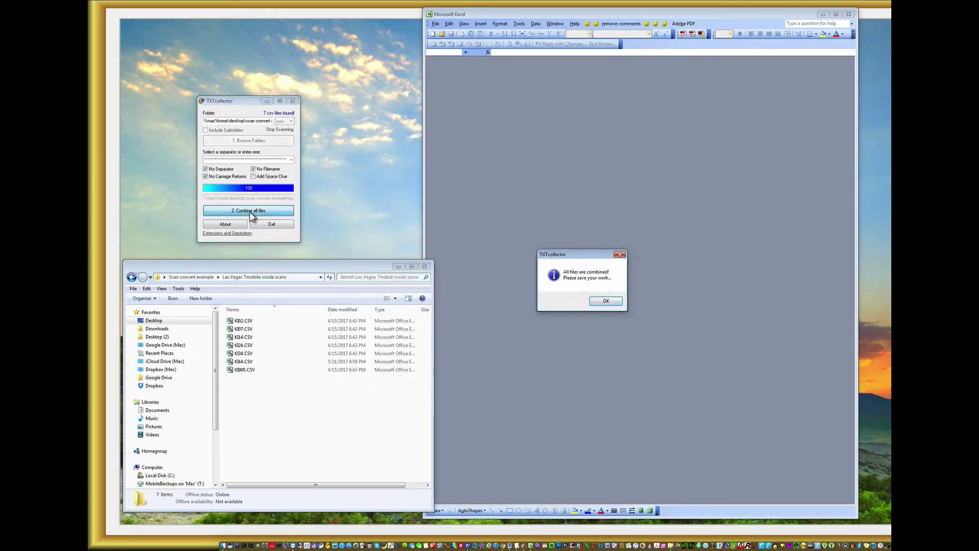
left_click(606, 301)
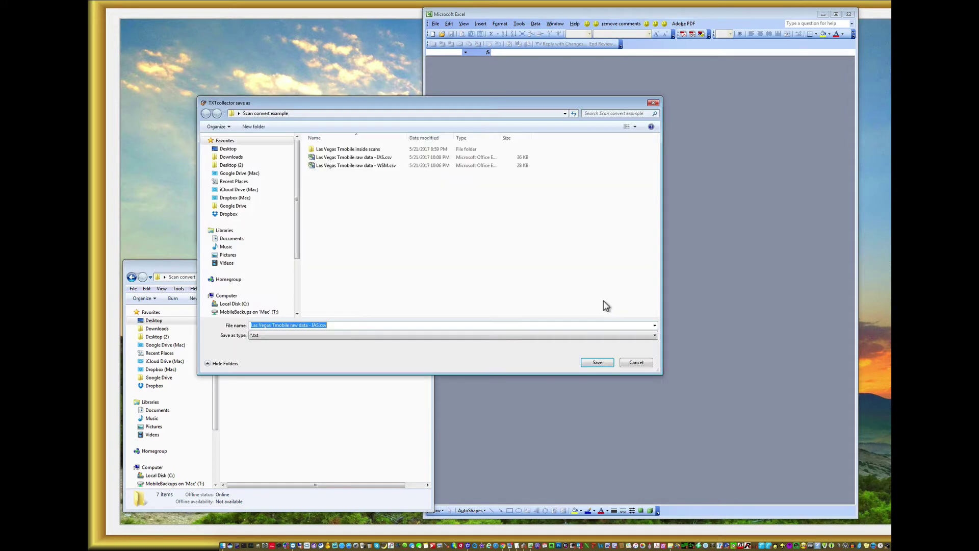
double_click(357, 165)
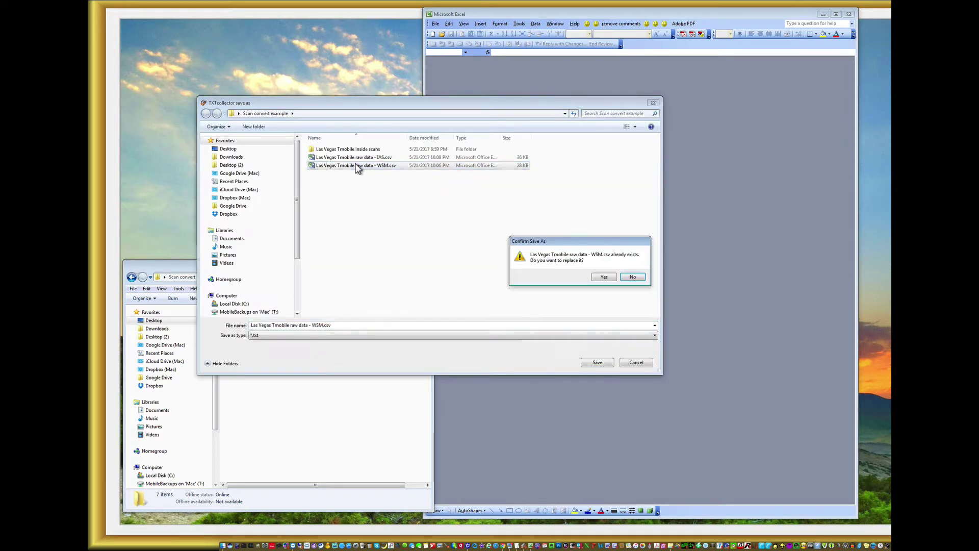
left_click(612, 280)
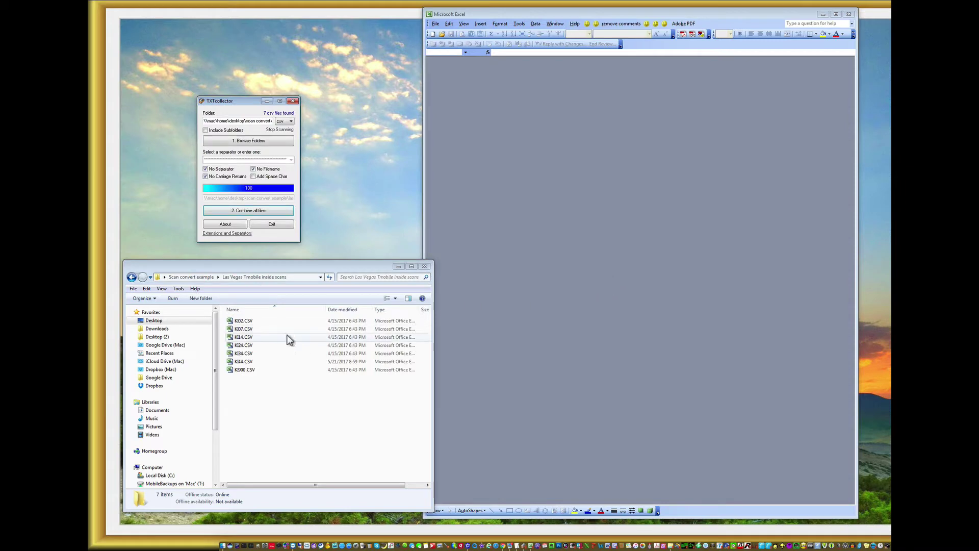
- Strip IAS.csv's comment headers with the remove comments macro, save, verify and close it
left_click(196, 277)
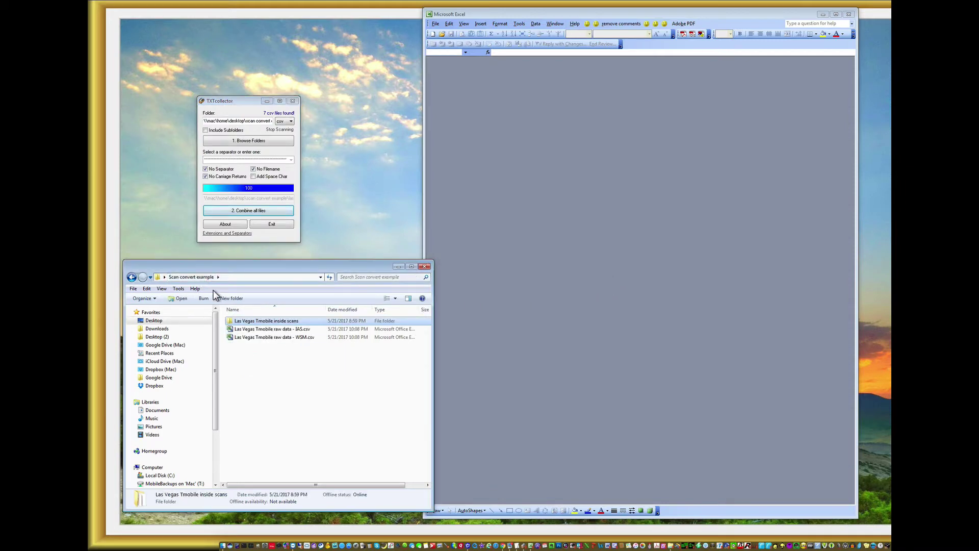
double_click(267, 329)
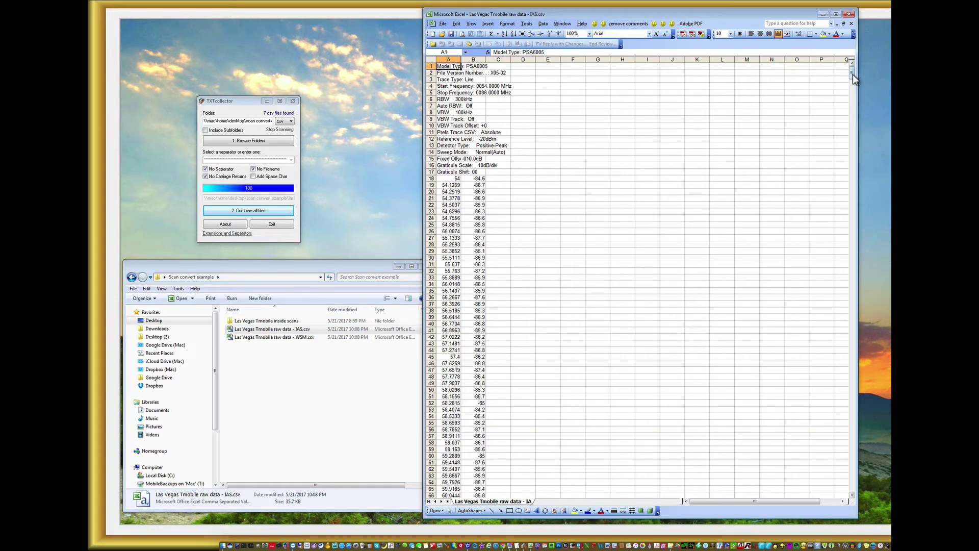
mouse_move(853, 74)
left_mouse_down()
mouse_move(846, 133)
mouse_move(845, 72)
left_mouse_up()
left_click(654, 24)
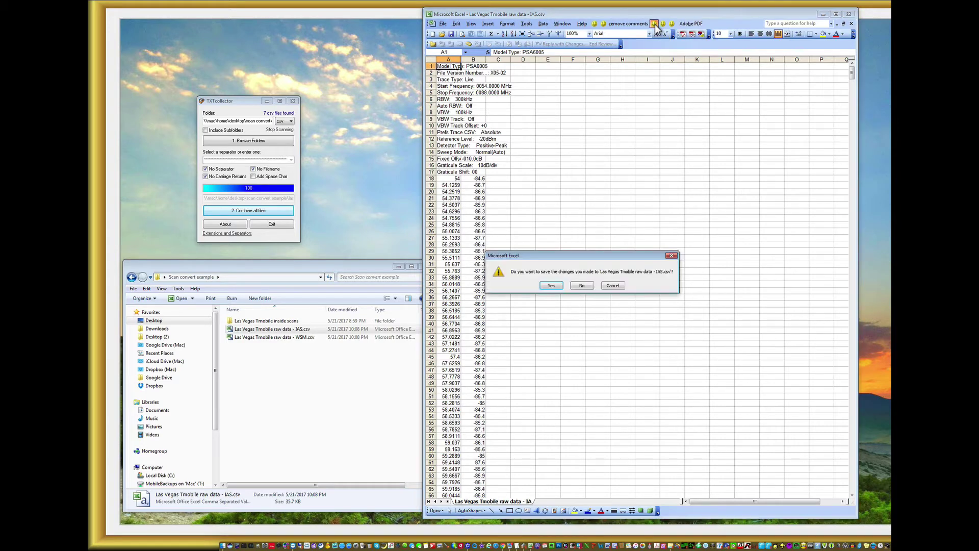
left_click(551, 286)
left_click(281, 329)
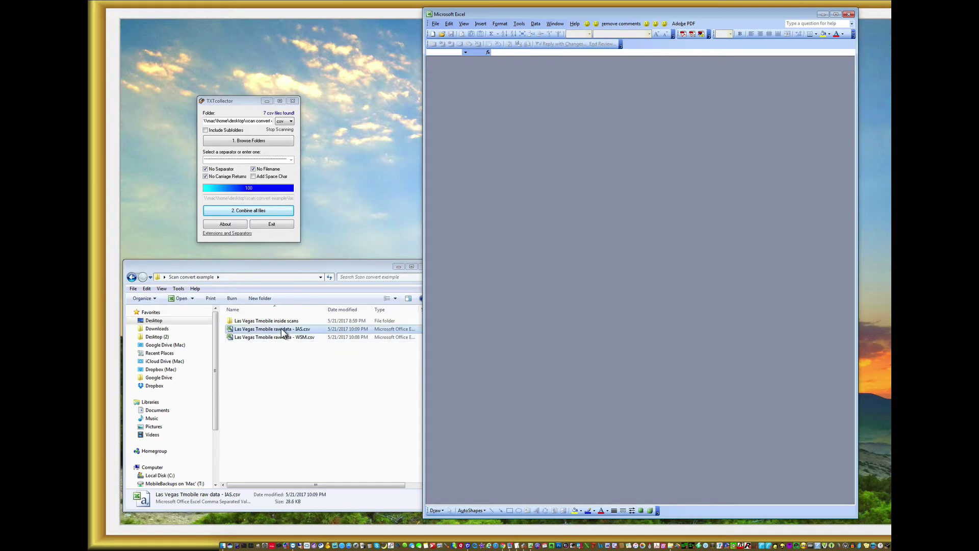
double_click(282, 329)
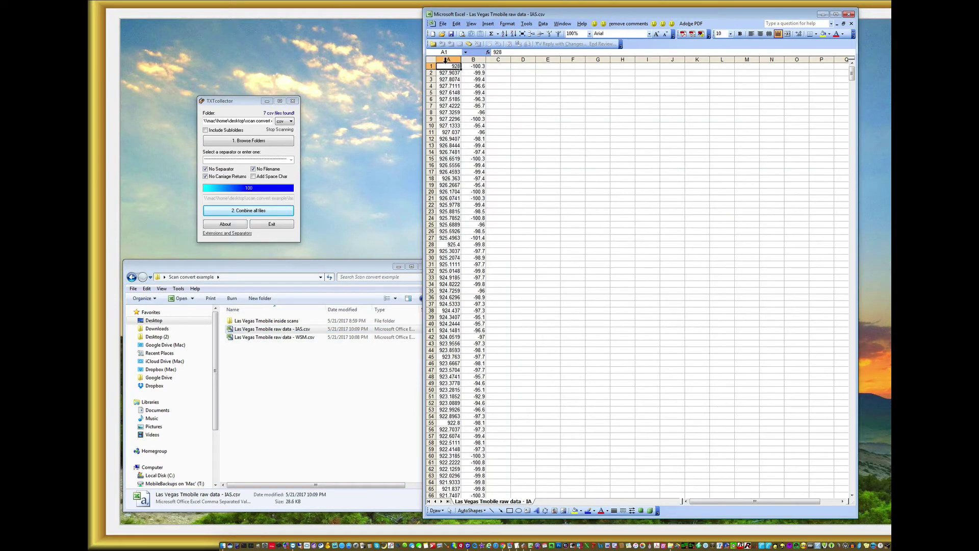
double_click(431, 24)
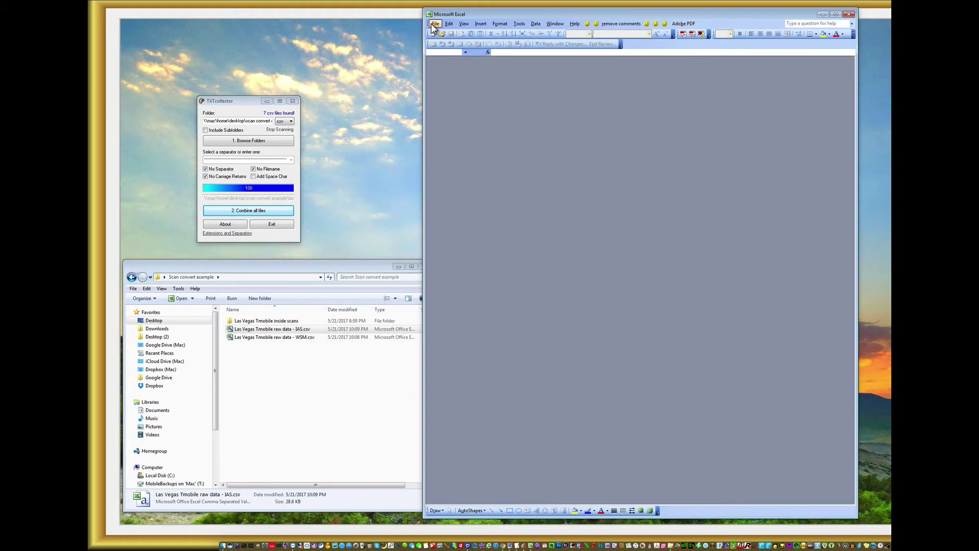
- Convert WSM.csv to the WSM scan layout with the FMT WSM macro and save it
double_click(286, 338)
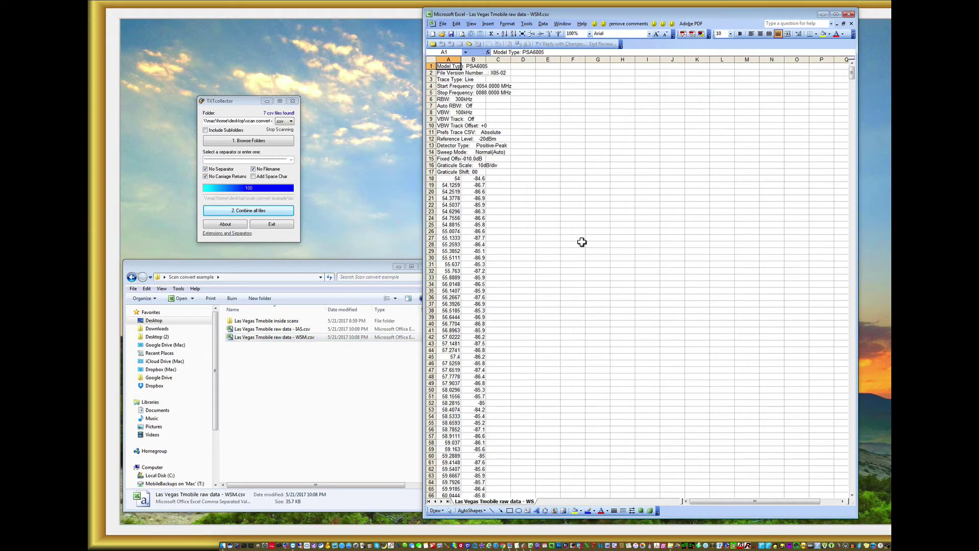
left_click(663, 24)
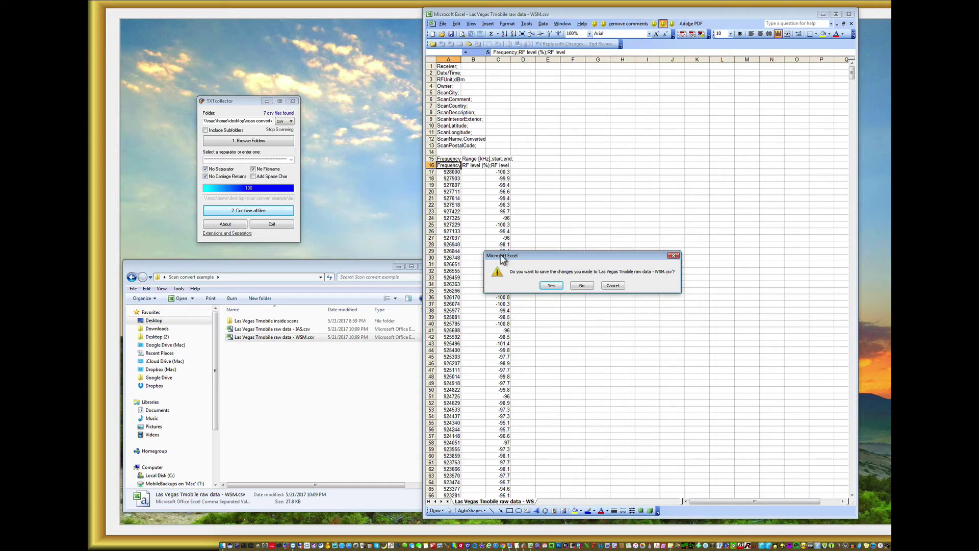
left_click(551, 286)
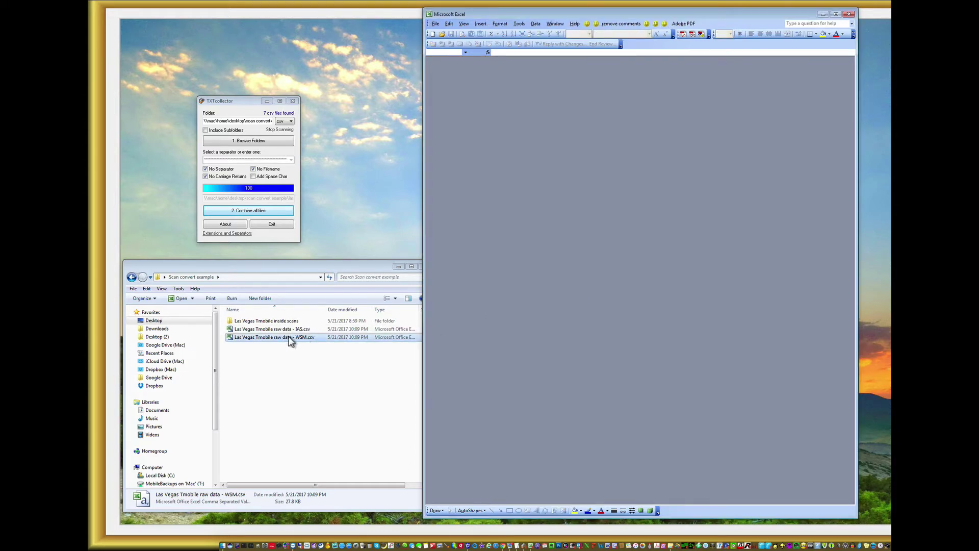
- Open WSM.csv in TextEdit and replace every comma with a semicolon
left_click_drag(289, 340, 519, 527)
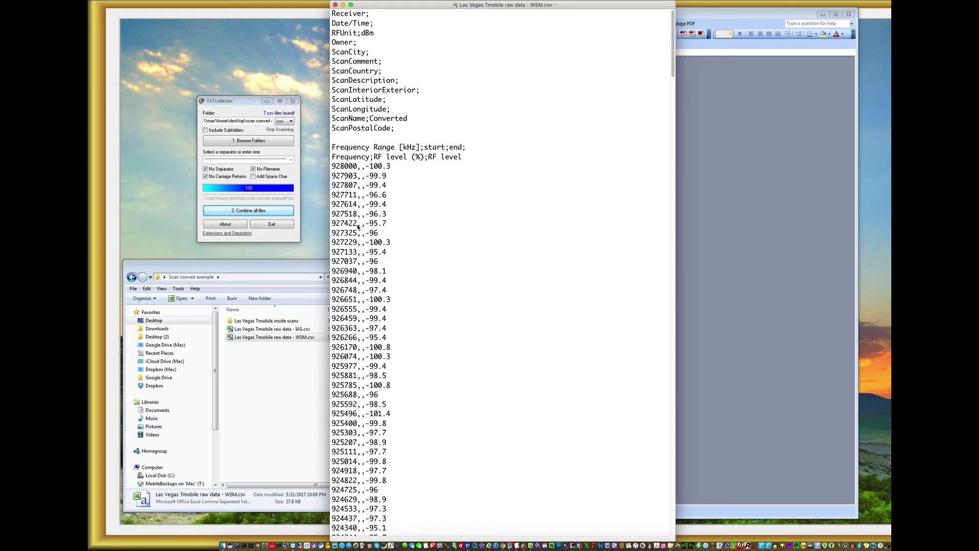
key("super+f")
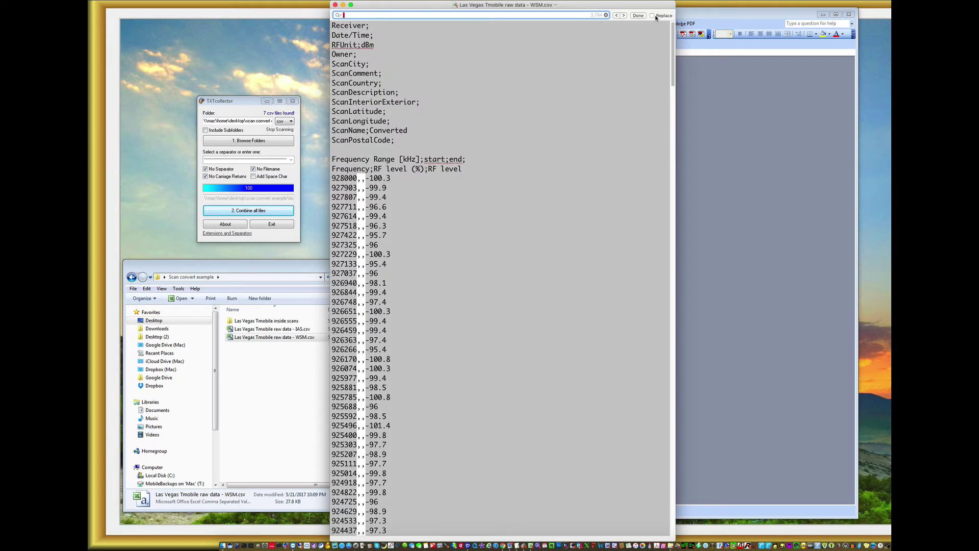
left_click(654, 15)
type(",")
key("Tab")
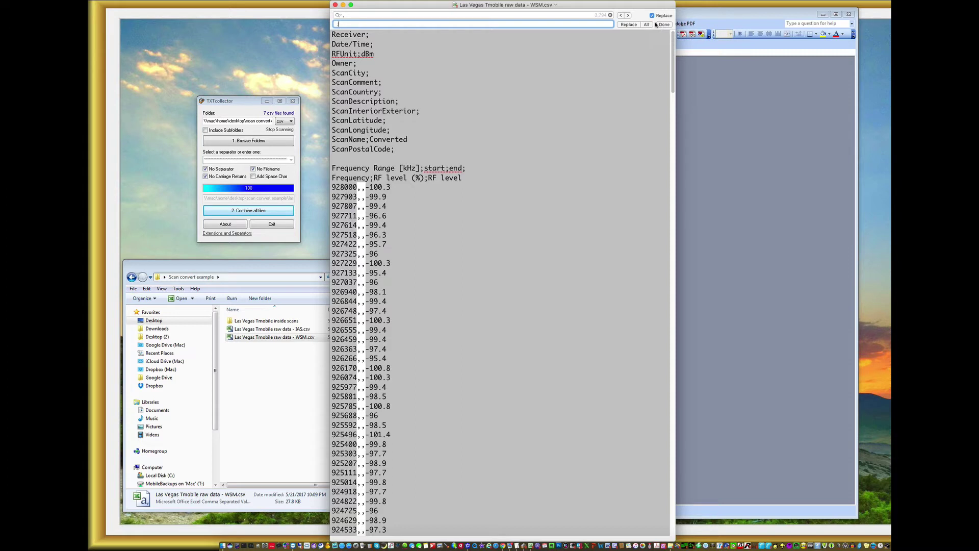
left_click(645, 24)
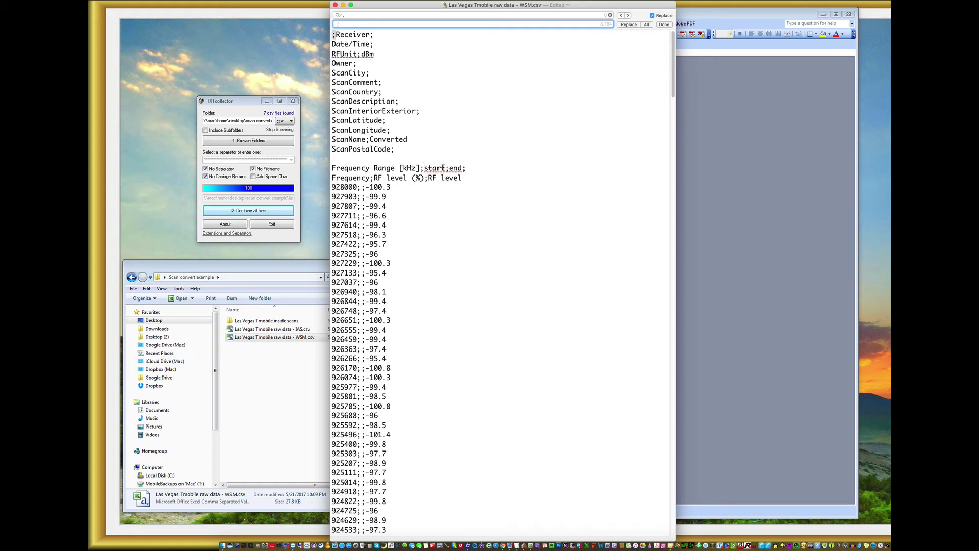
- Set the Frequency Range start and end to 54000 and 928000, then close the file
left_click_drag(446, 169, 424, 169)
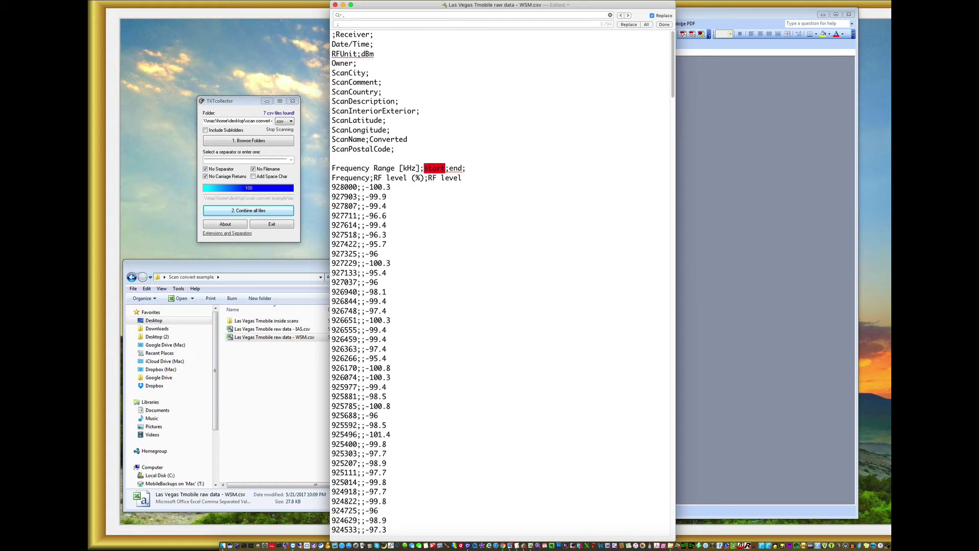
type("54000")
left_click_drag(462, 168, 449, 168)
type("928000")
left_click(335, 5)
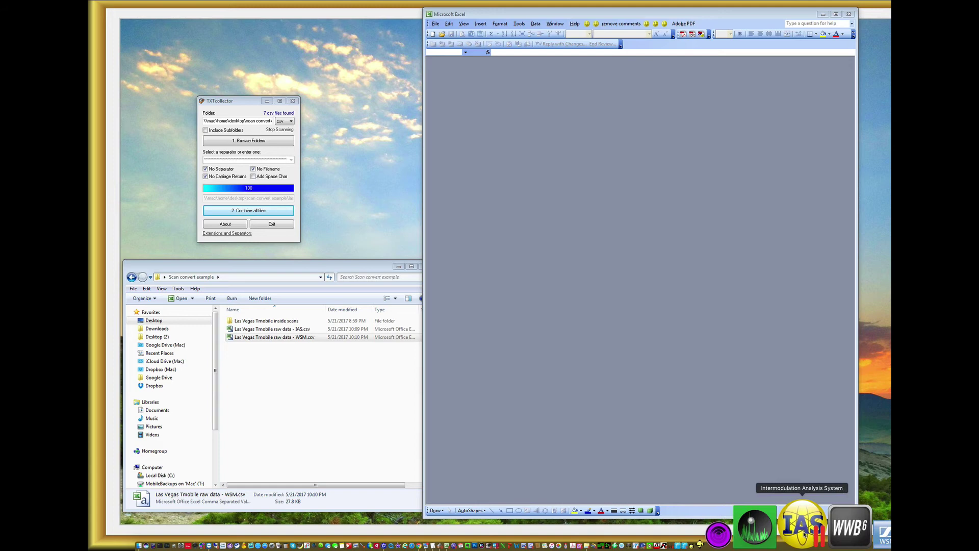
- Launch IAS and import IAS.csv through Edit > Import RF Sweep Data
left_click(804, 533)
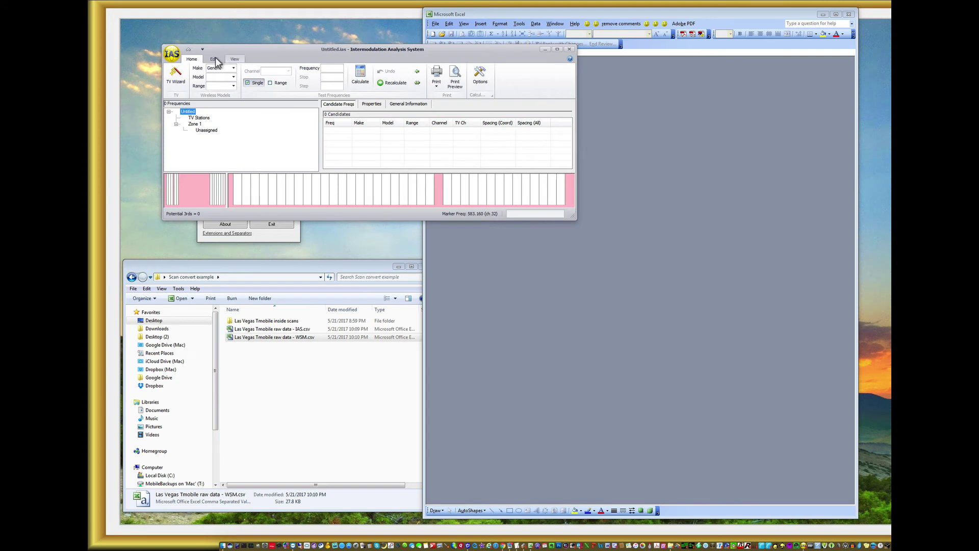
left_click(214, 59)
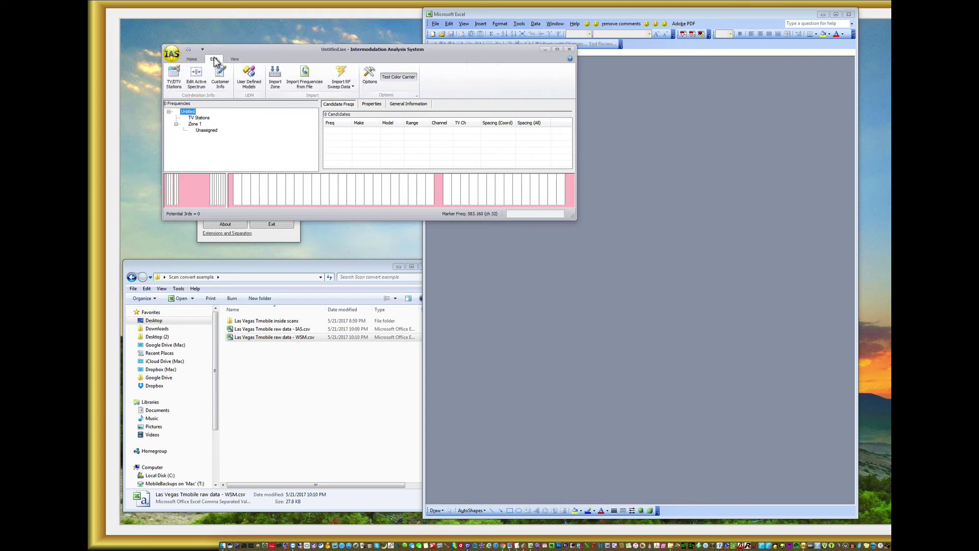
left_click(343, 81)
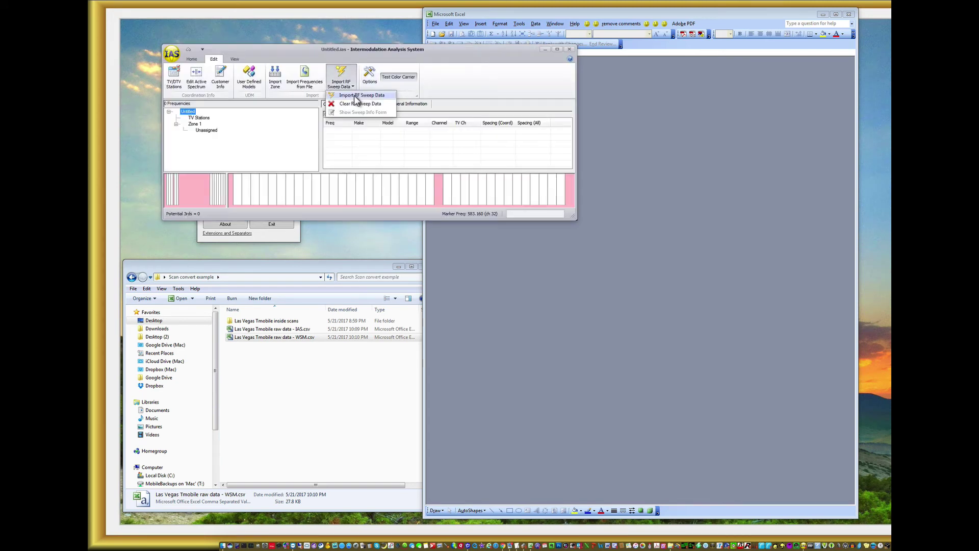
left_click(354, 95)
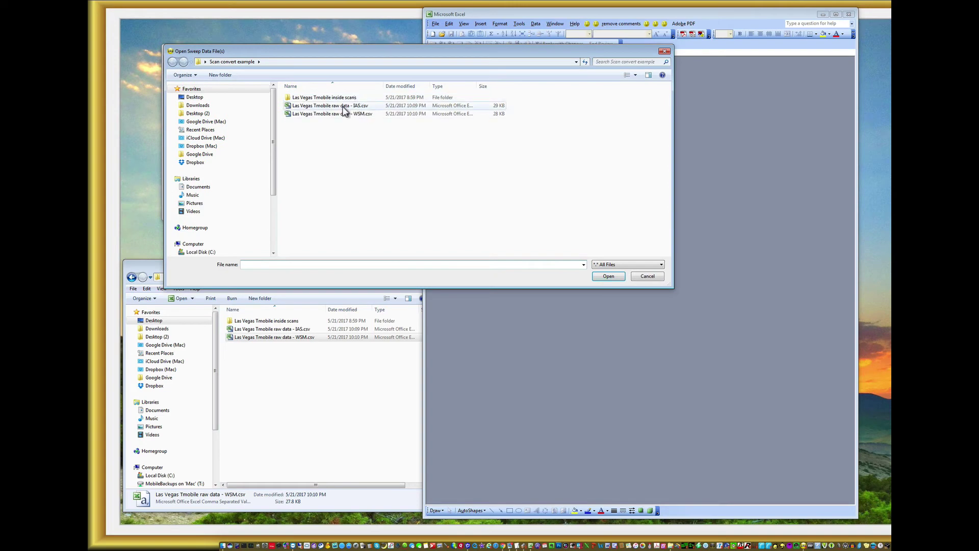
double_click(343, 105)
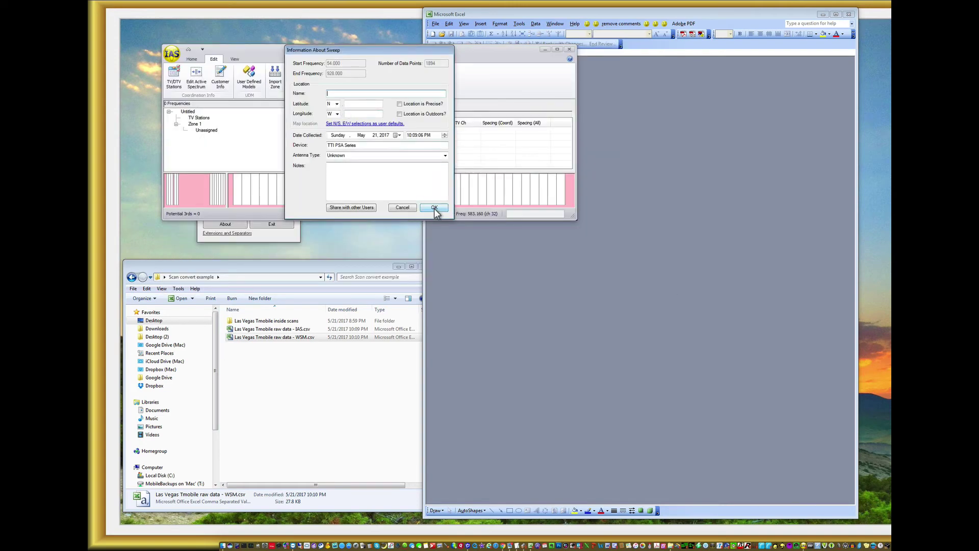
left_click(434, 208)
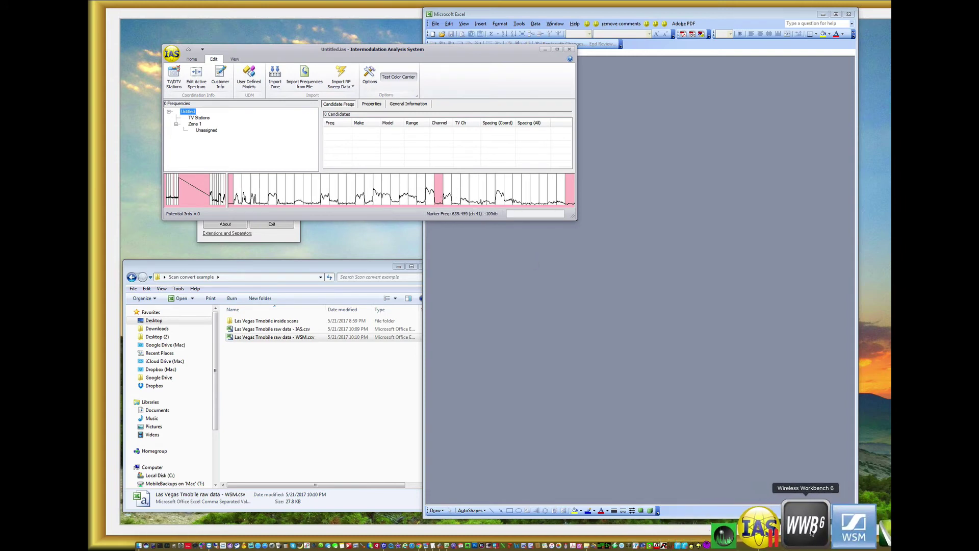
left_click(811, 532)
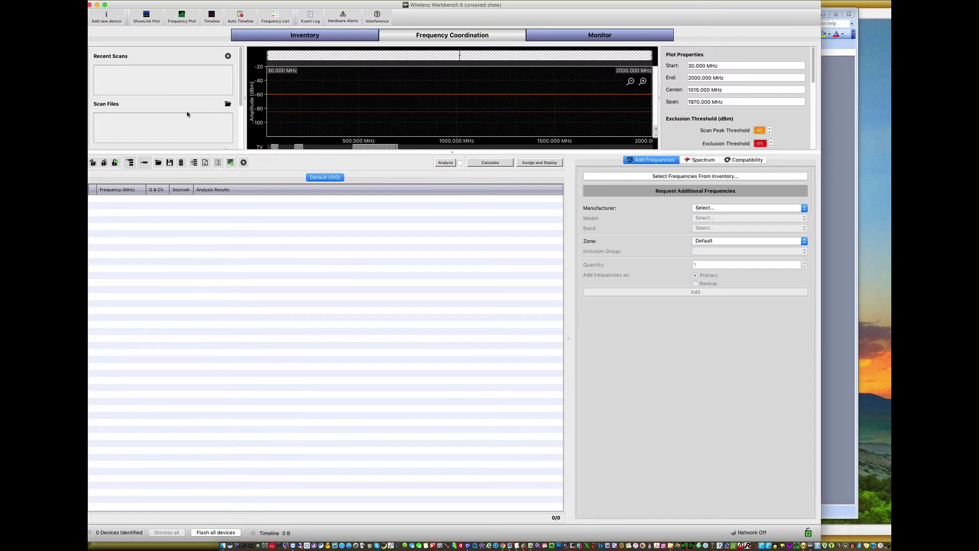
- Add IAS.csv from Desktop > Scan convert example as a Wireless Workbench 6 scan file
left_click(228, 104)
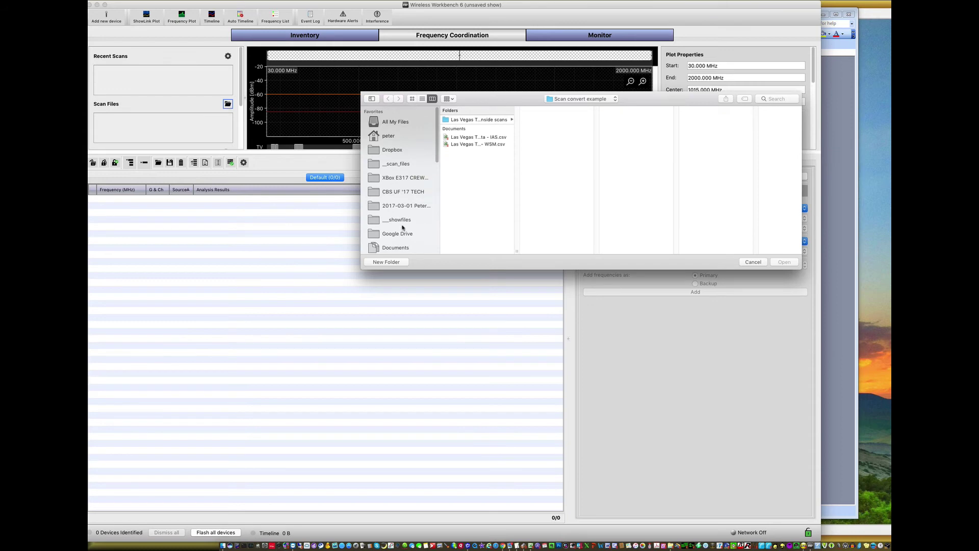
scroll(402, 225, "down", 5)
left_click(395, 178)
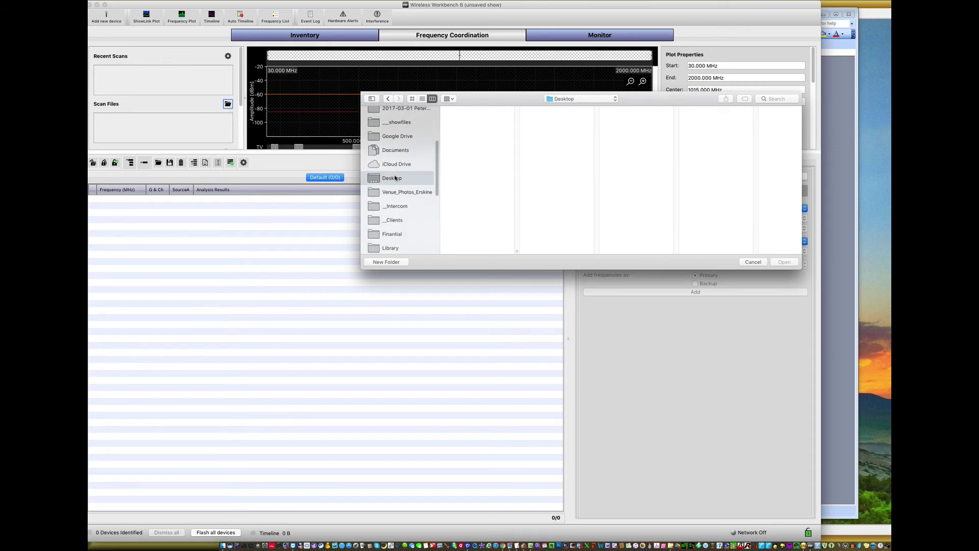
left_click(475, 141)
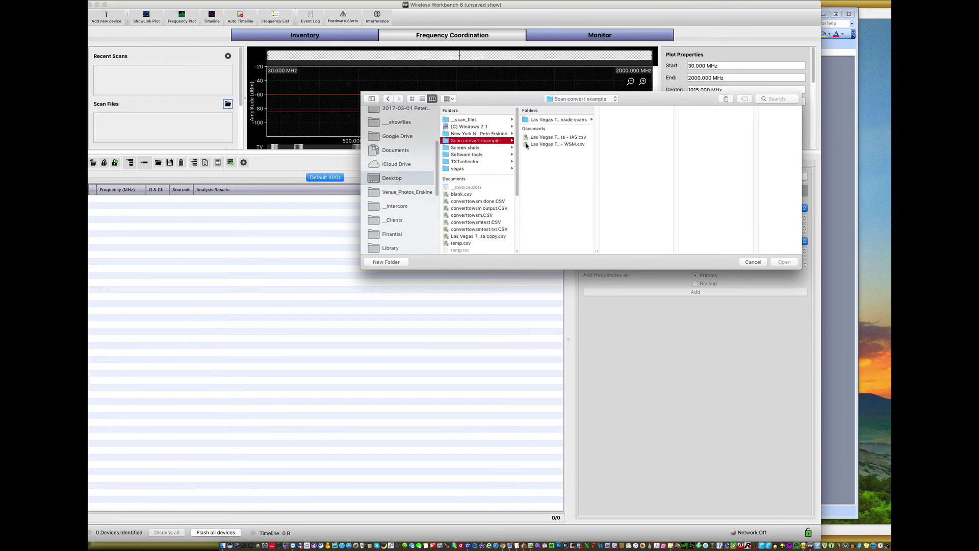
double_click(569, 137)
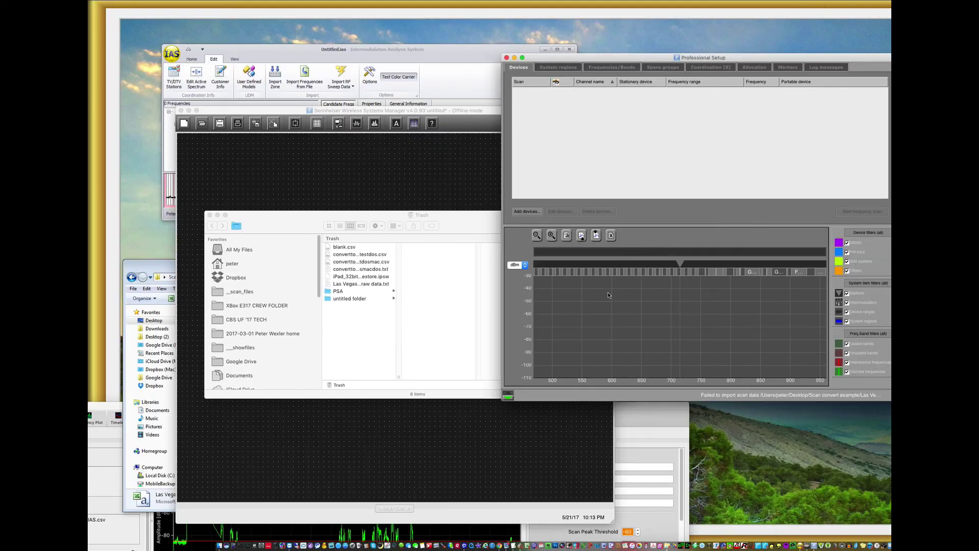
- Import WSM.csv from Desktop > Scan convert example into Professional Setup's scan data
left_click(581, 235)
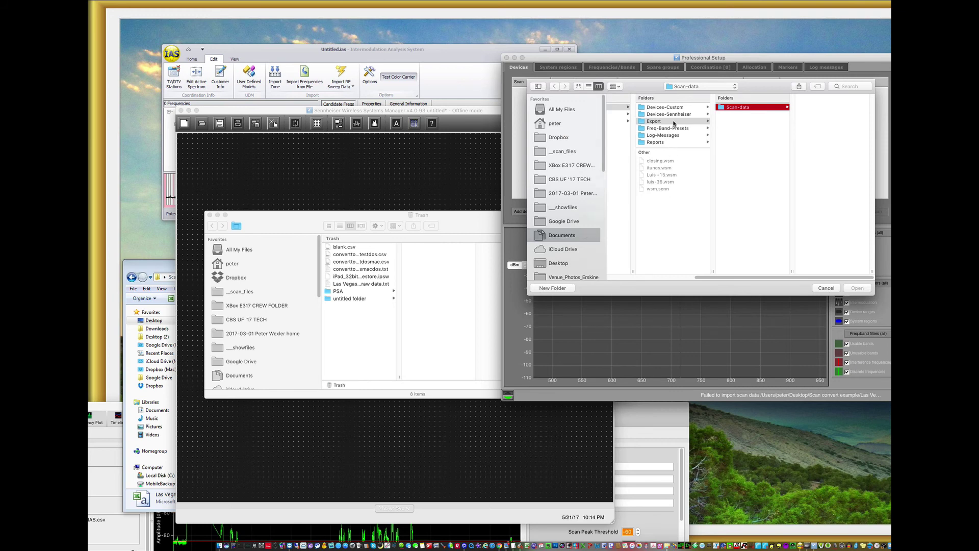
left_click(558, 263)
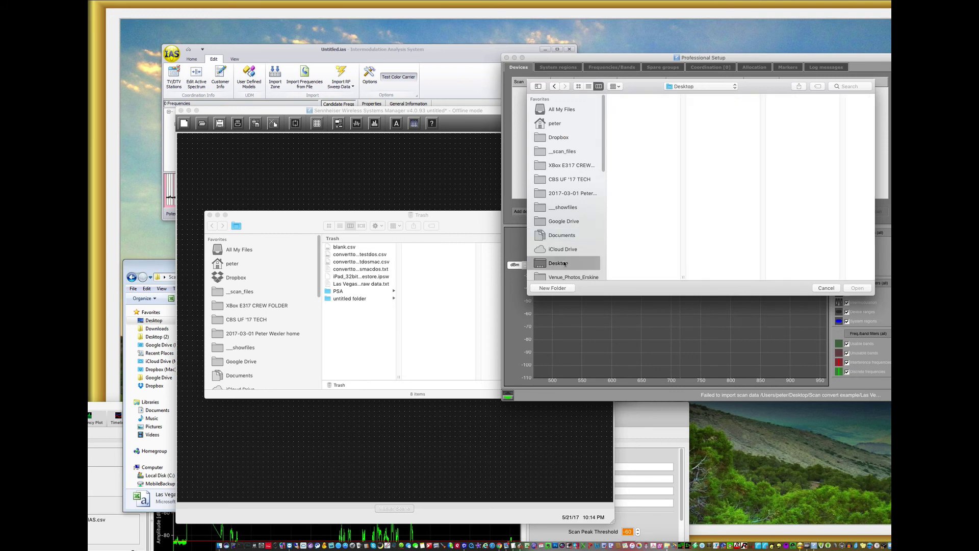
left_click(640, 128)
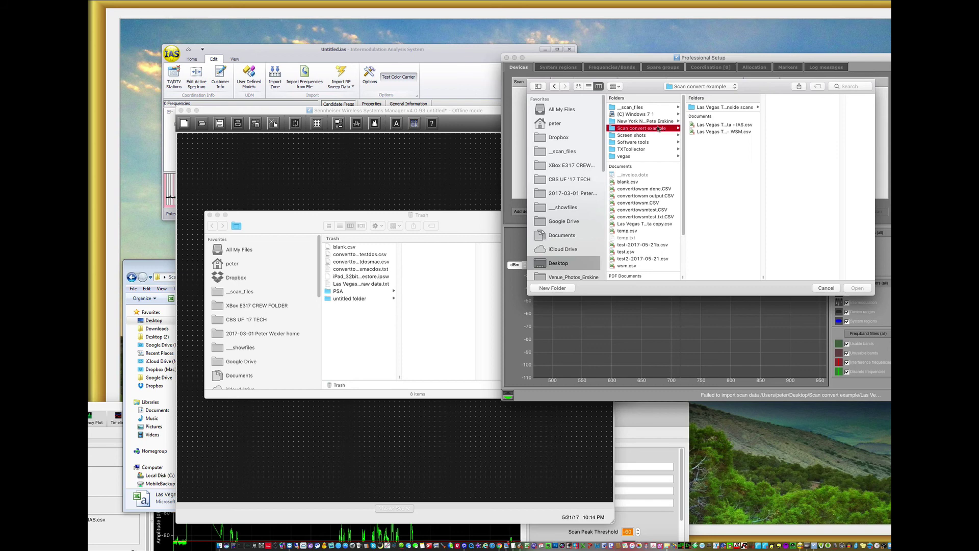
double_click(722, 133)
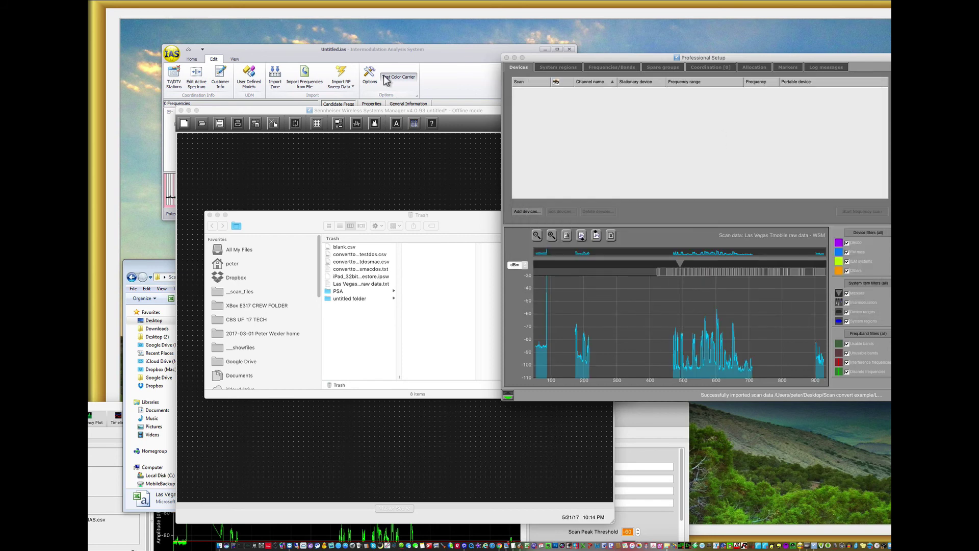
- Arrange the IAS, Wireless Workbench 6 and WSM windows to compare all three scan plots
left_click_drag(366, 53, 333, 84)
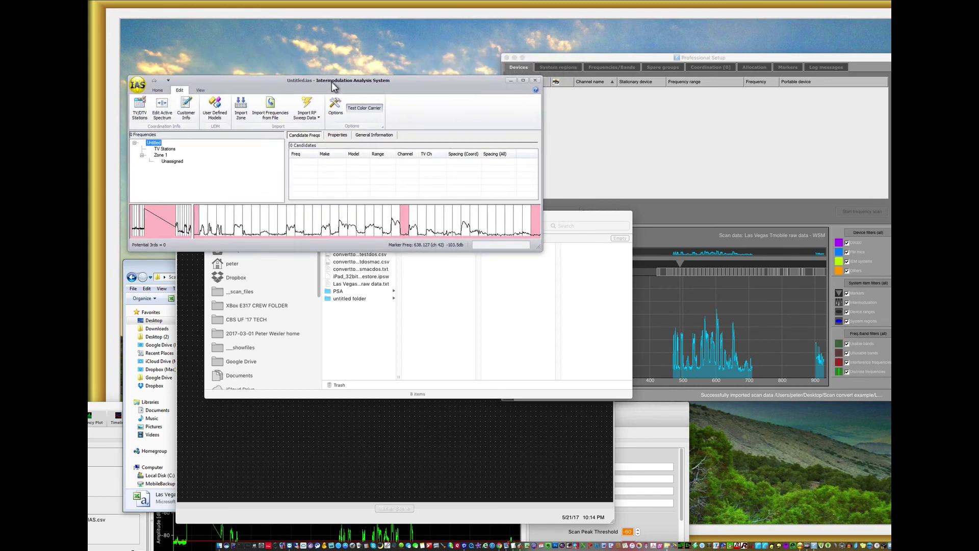
left_click(533, 527)
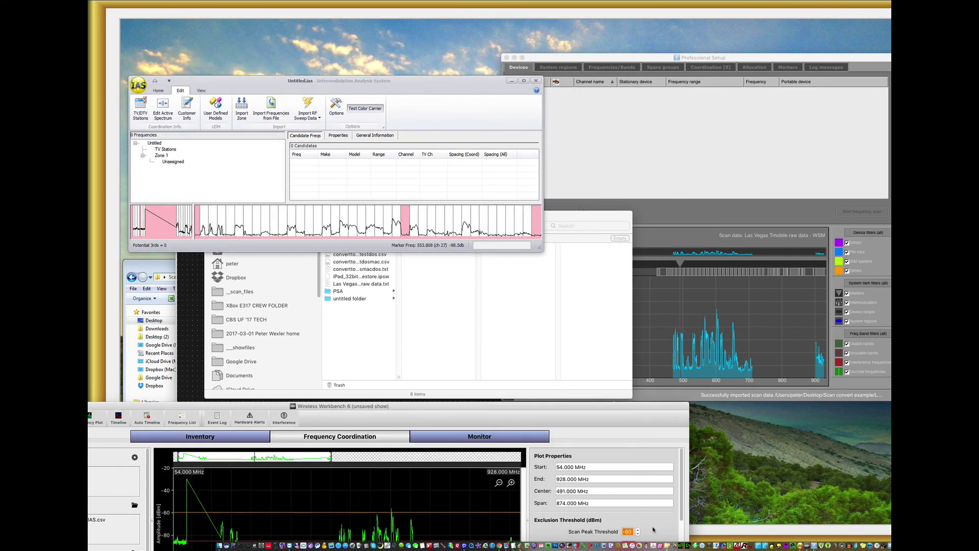
left_click(648, 310)
left_click_drag(428, 409, 446, 344)
key("ctrl+Up")
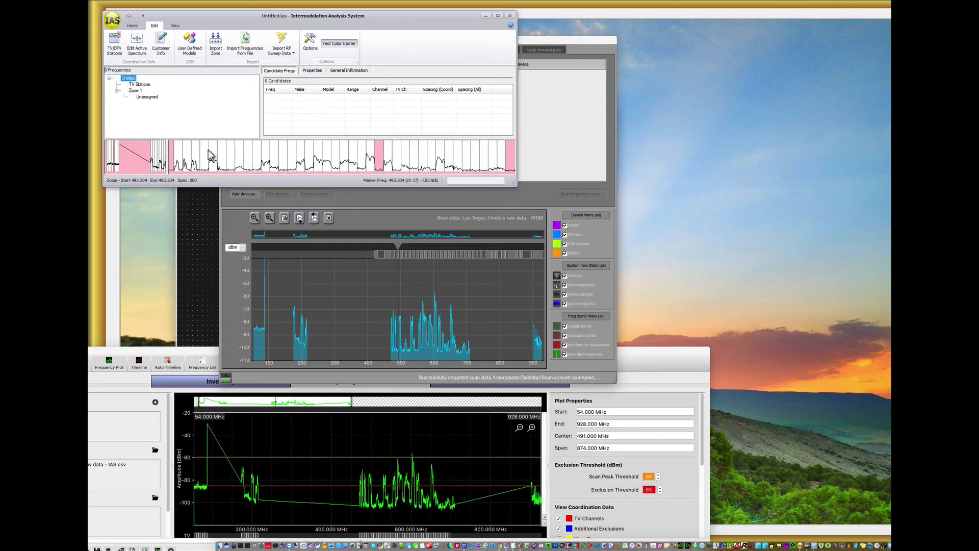